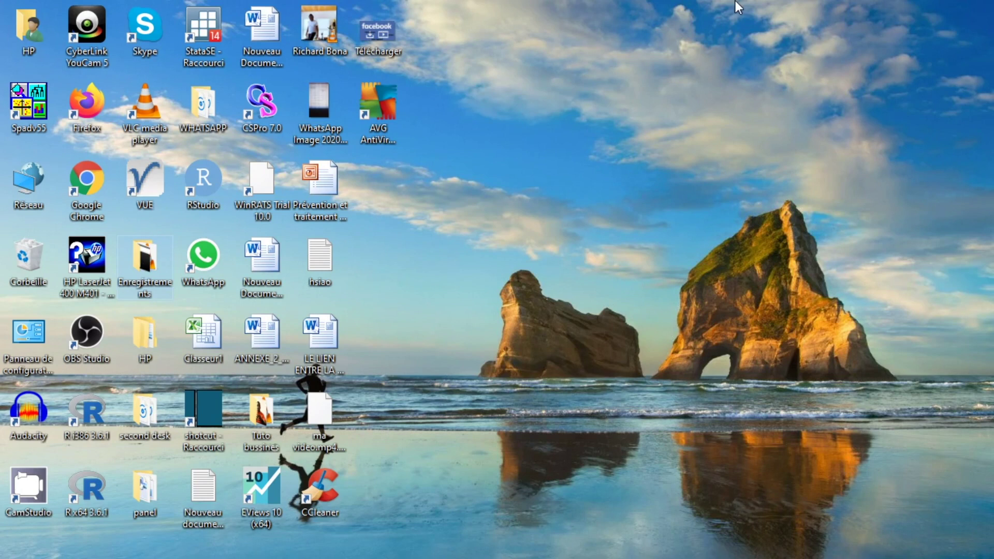
Step: Open File Explorer through the WHATSAPP folder, go to Ce PC, and show the properties of Disque local (C:)
click(205, 106)
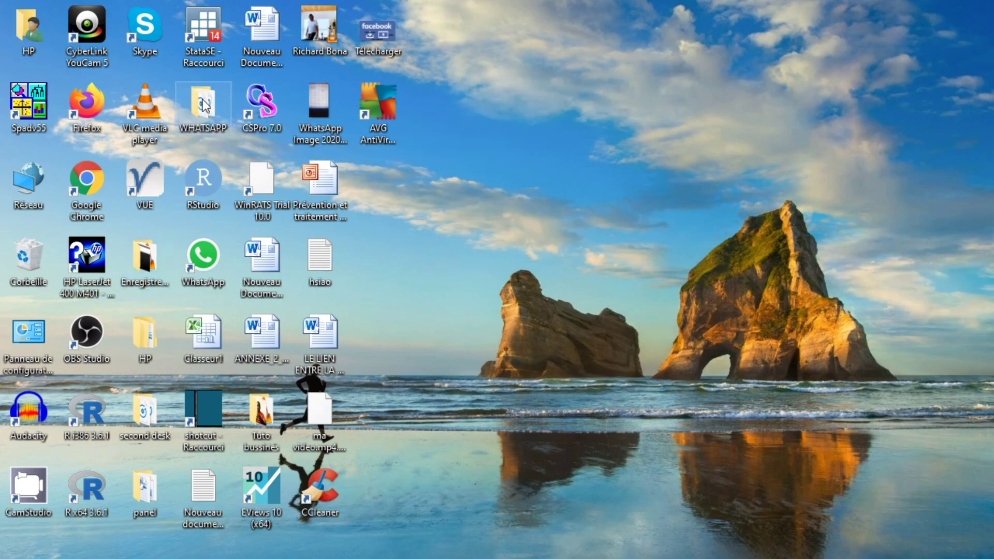
double_click(205, 105)
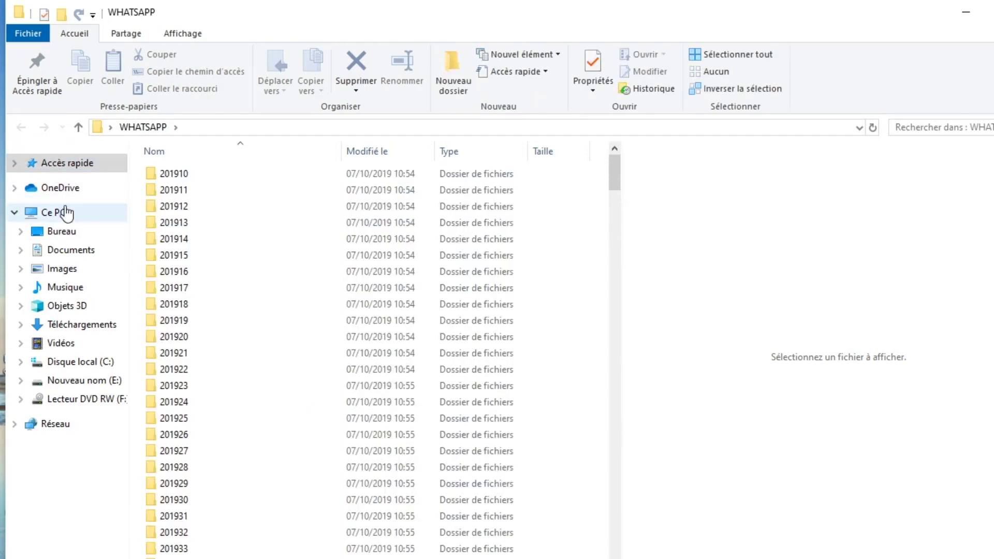
click(65, 219)
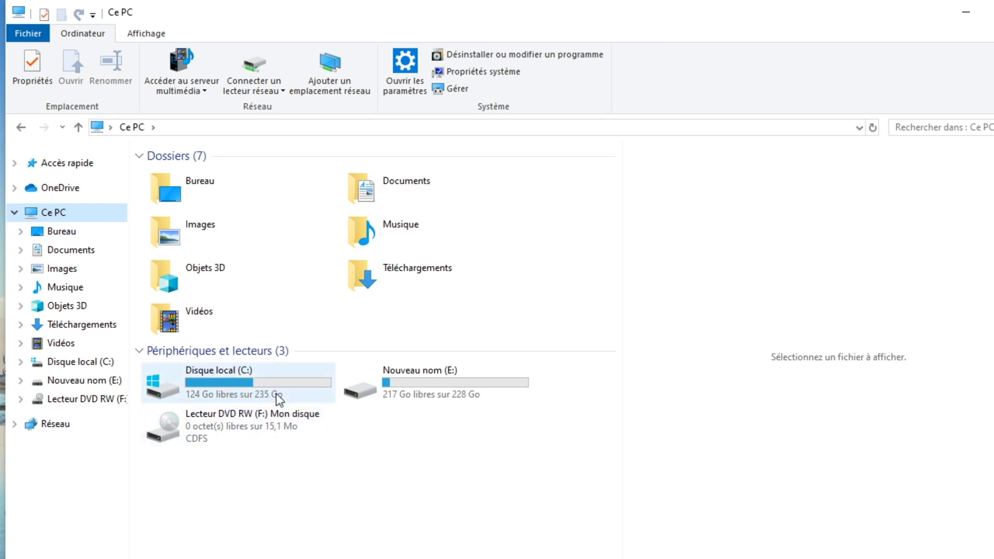
right_click(237, 387)
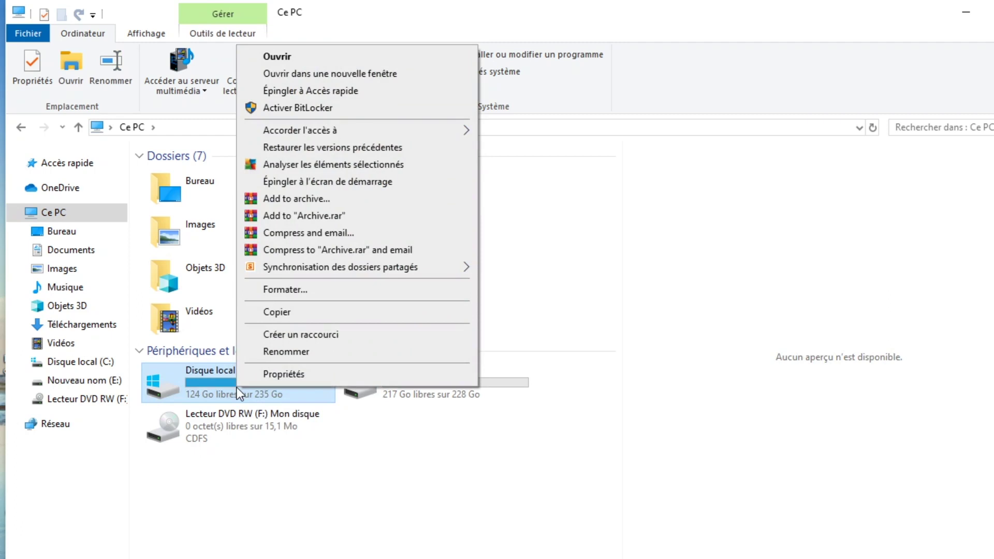
click(355, 376)
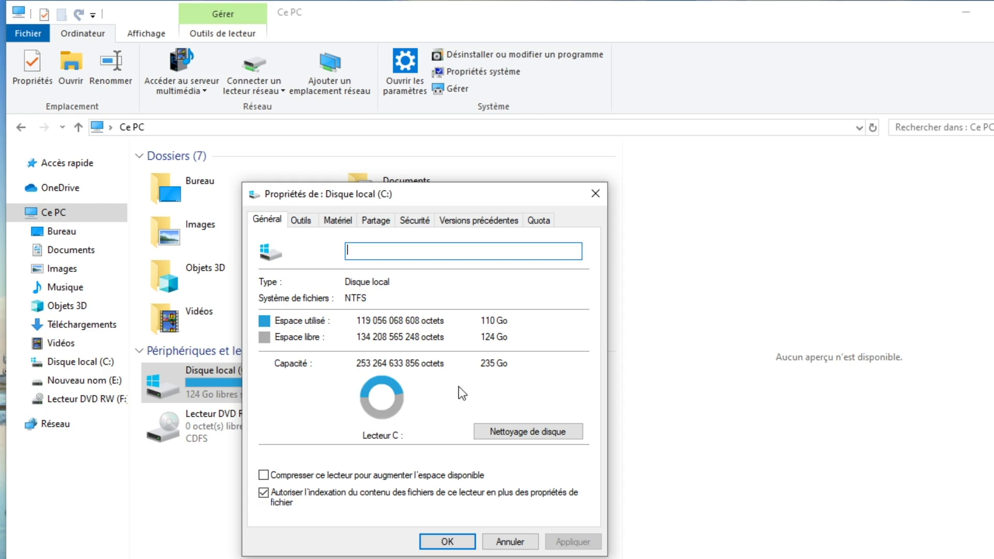
Step: Start Disk Cleanup for drive C: and rescan it with system files included
click(532, 434)
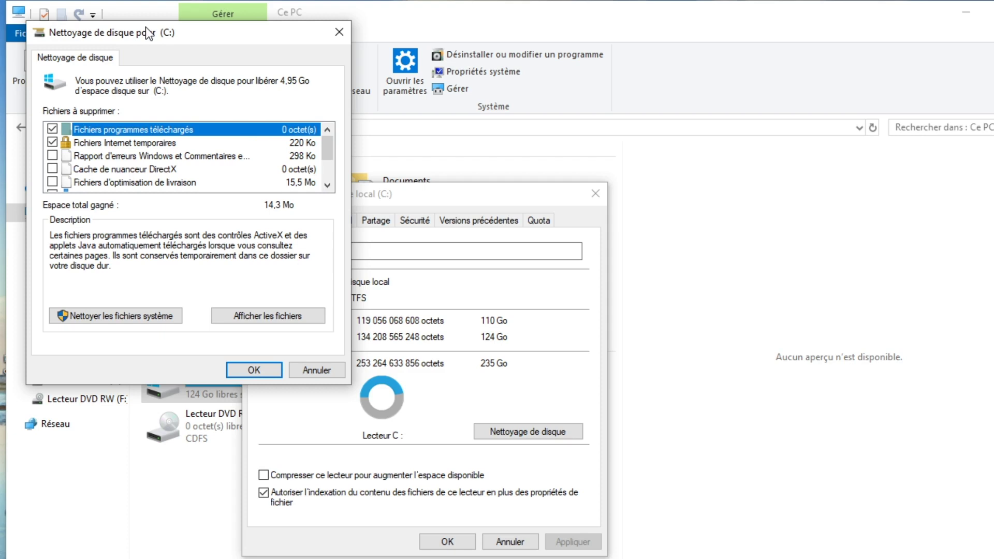
drag(149, 33, 209, 121)
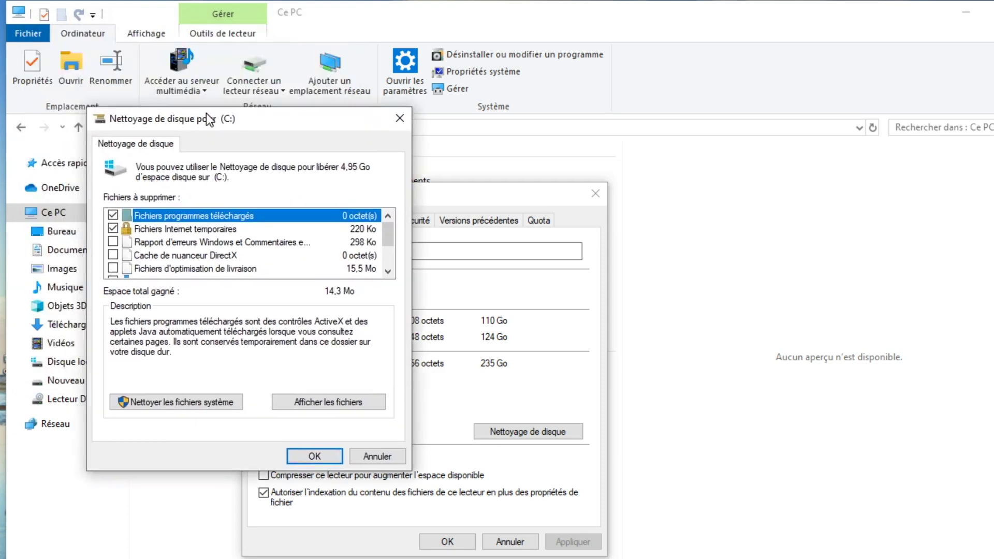
click(188, 401)
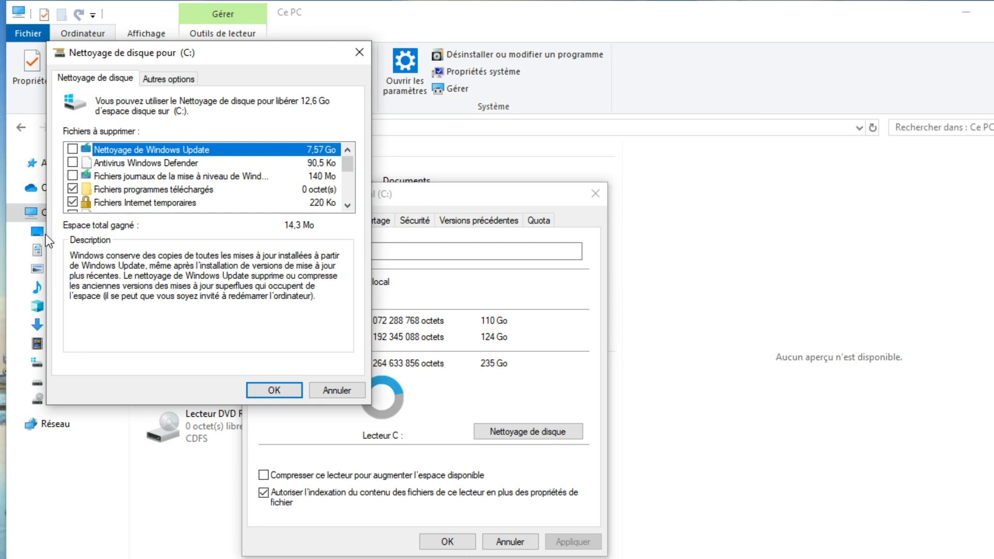
drag(135, 55, 394, 226)
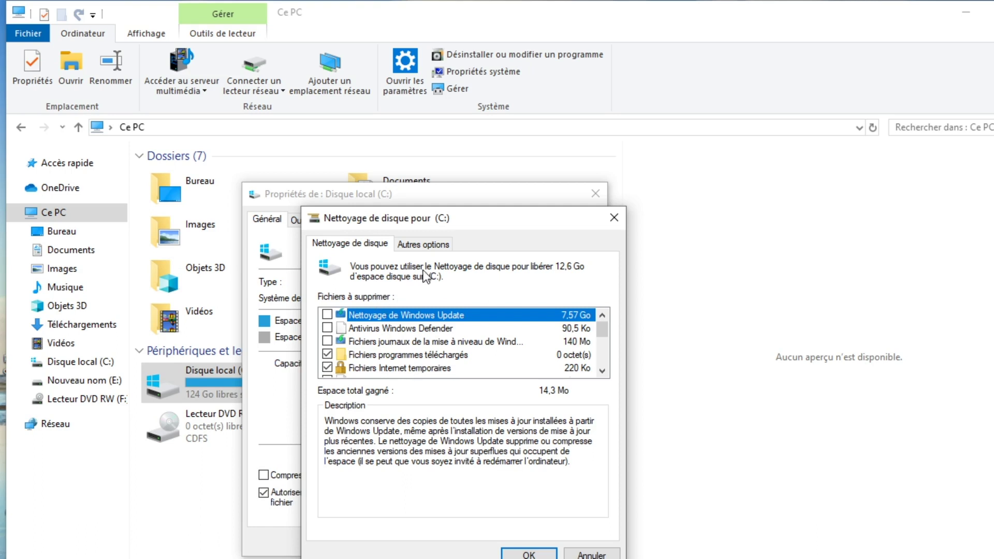
Step: Open the installed programs list from the other cleanup options and look through it for unused software
click(425, 246)
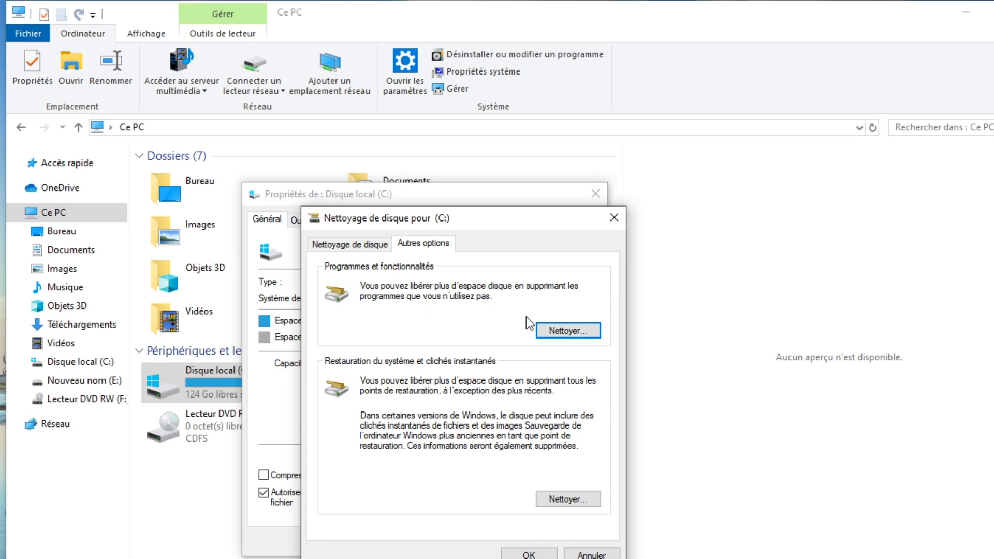
click(561, 335)
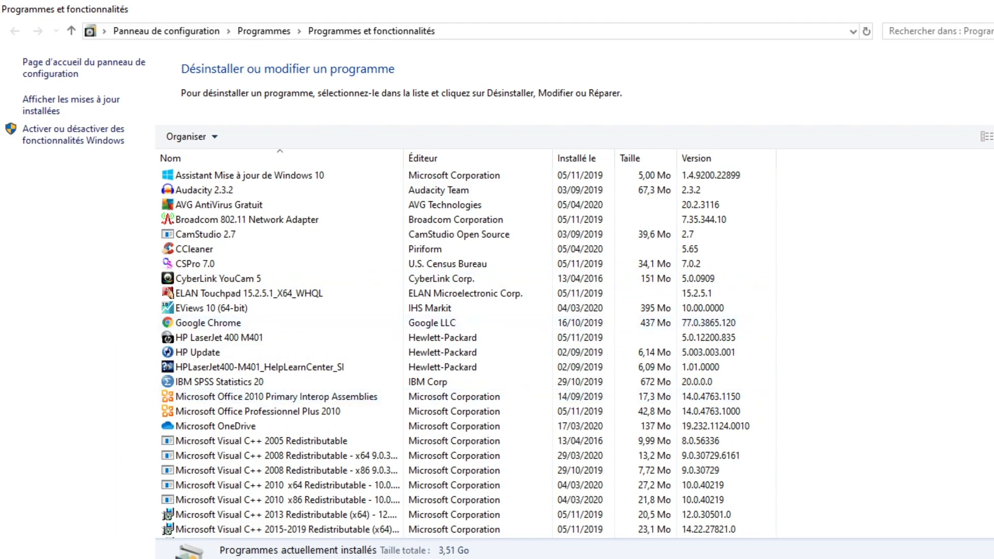
scroll(456, 352, down, 5)
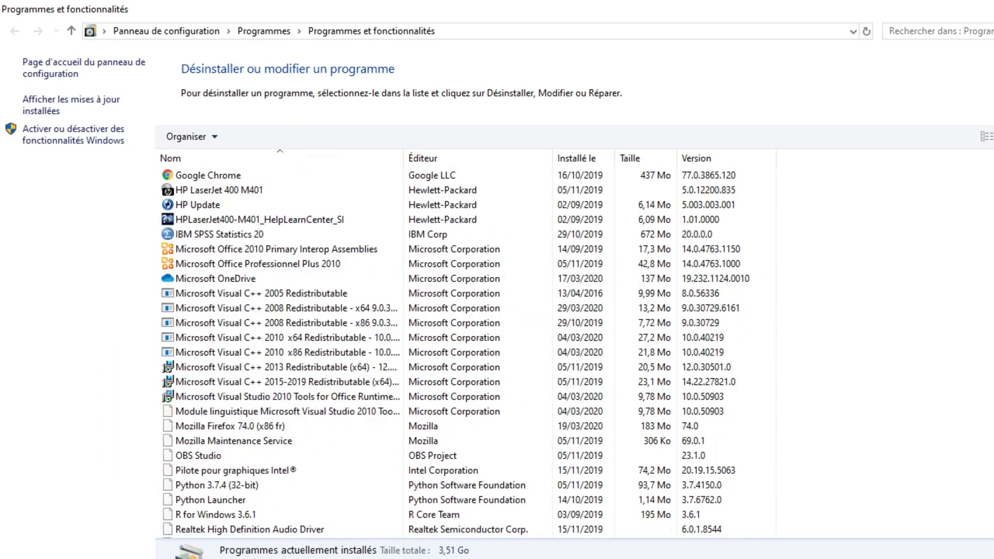
scroll(456, 352, up, 4)
scroll(456, 352, up, 1)
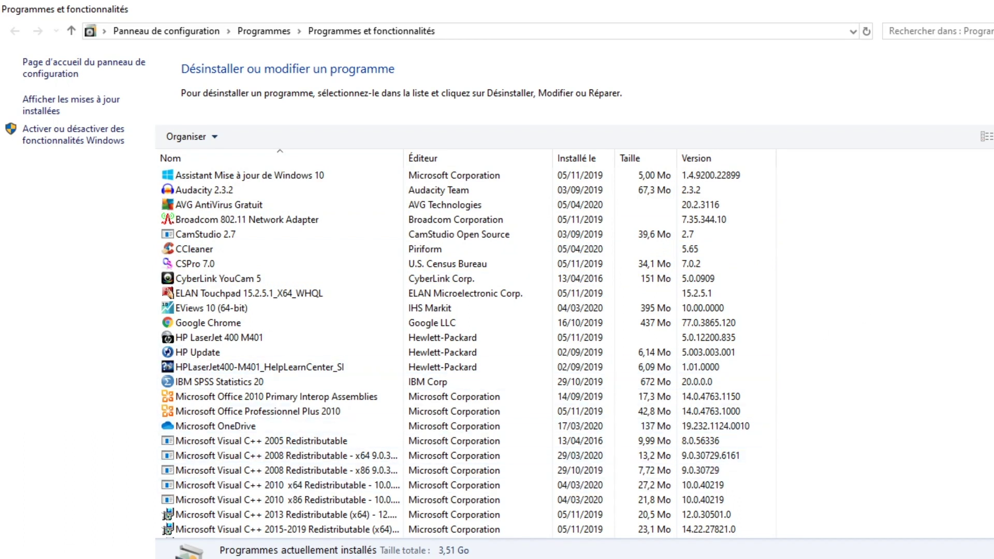
scroll(466, 341, down, 7)
scroll(466, 342, up, 7)
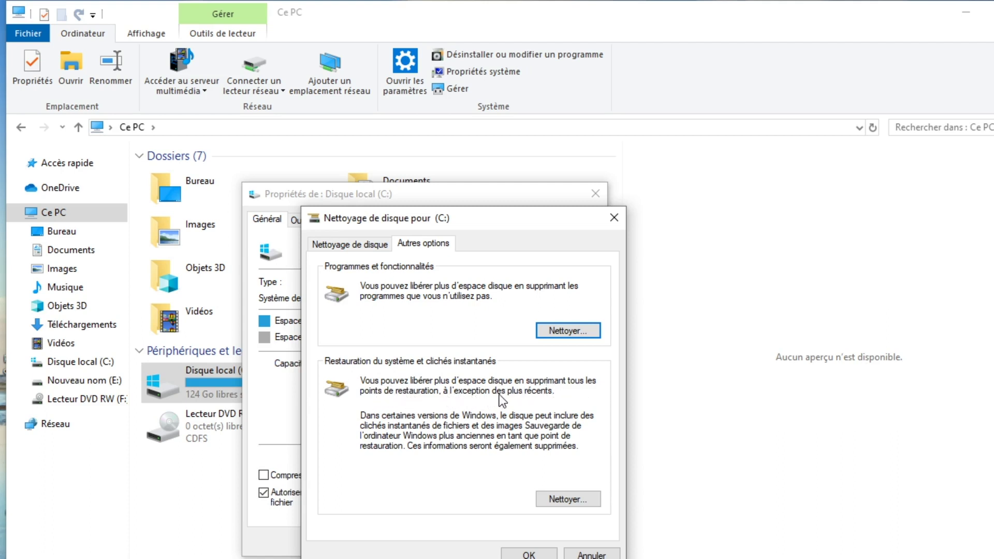
Step: Delete all restore points except the most recent, permanently remove the preselected cleanup files from drive C:, and close its properties
click(557, 495)
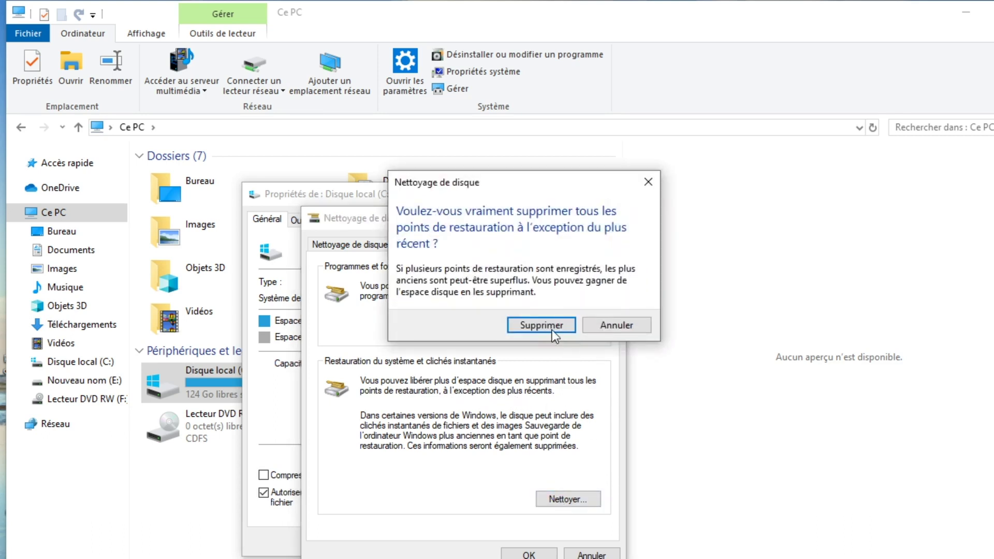
click(543, 326)
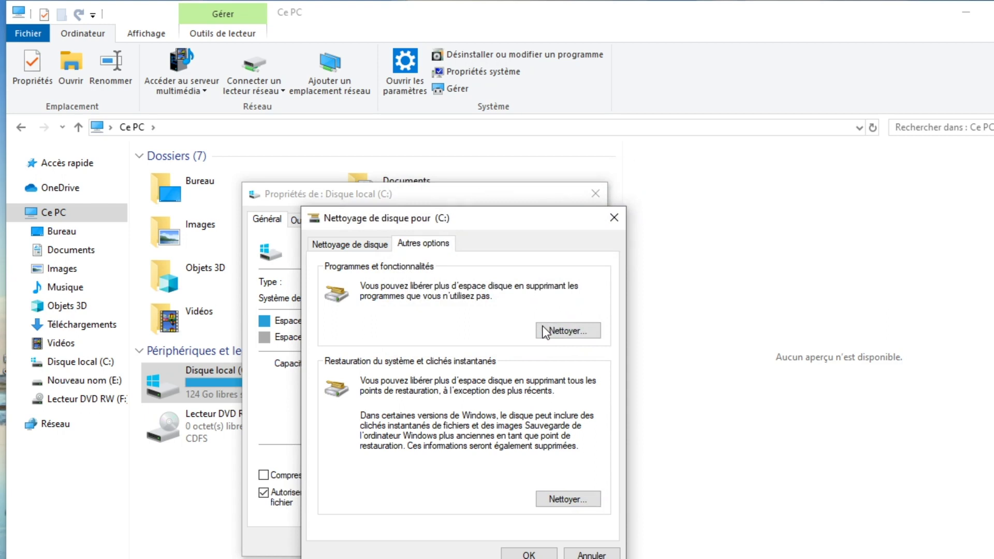
click(520, 554)
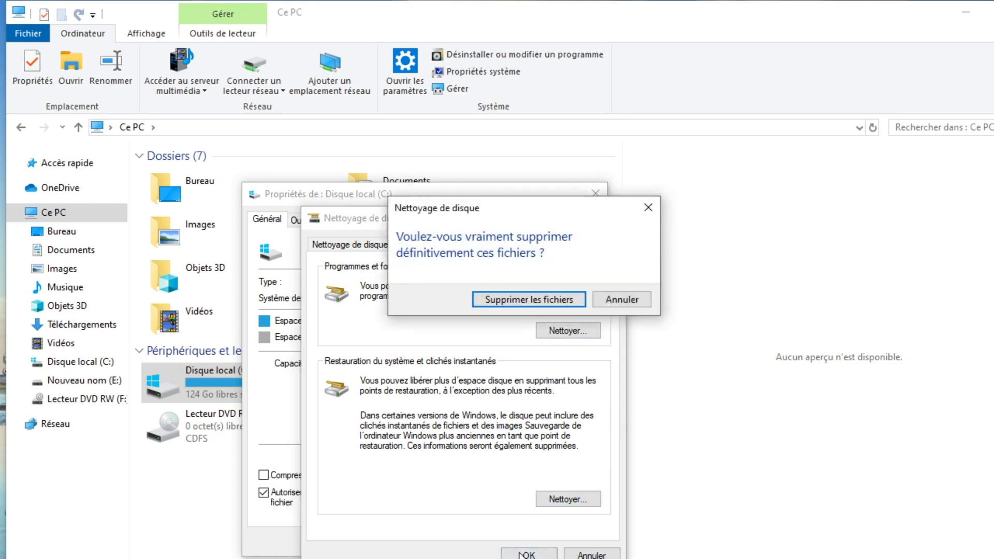
click(515, 301)
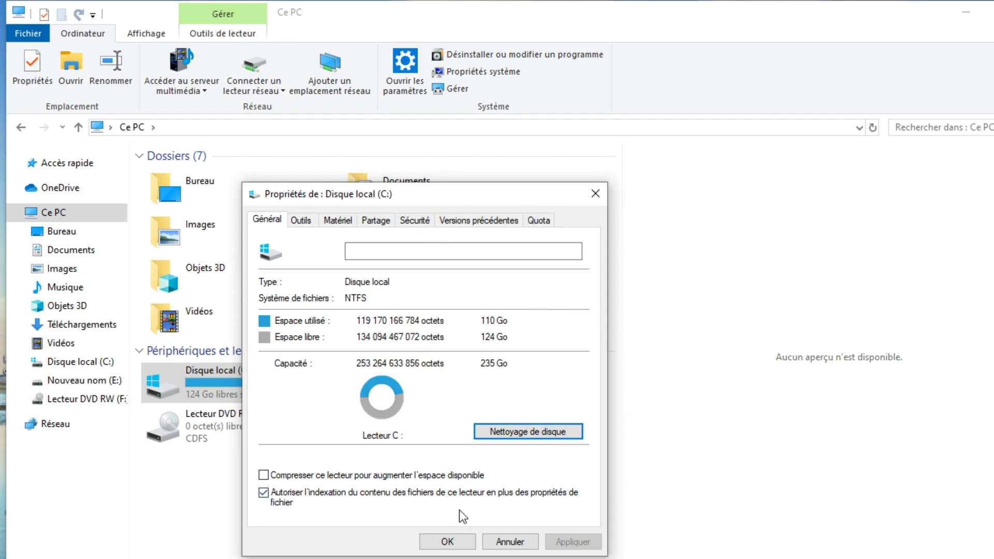
click(439, 541)
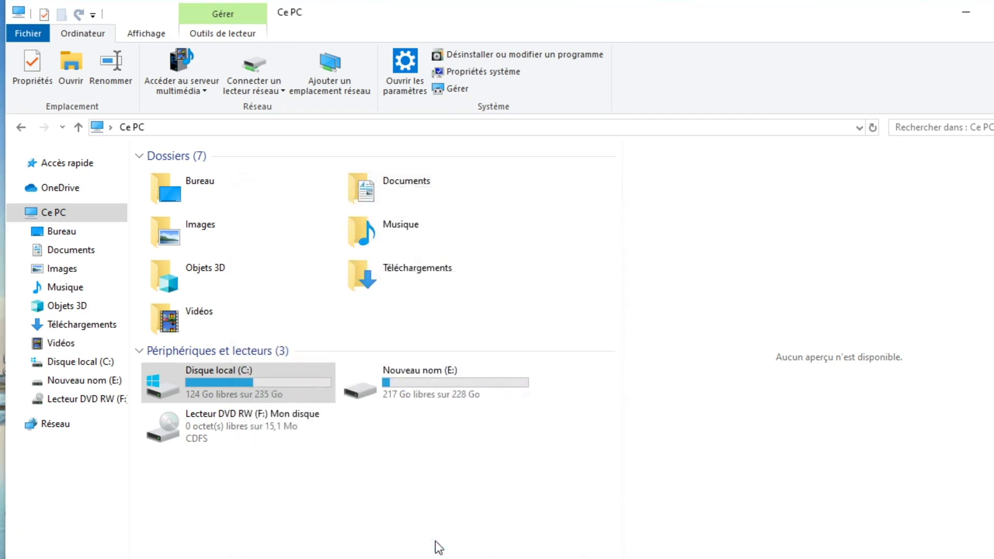
Step: Start Disk Cleanup for the Nouveau nom (E:) drive with system files included, and close the drive's properties
right_click(425, 381)
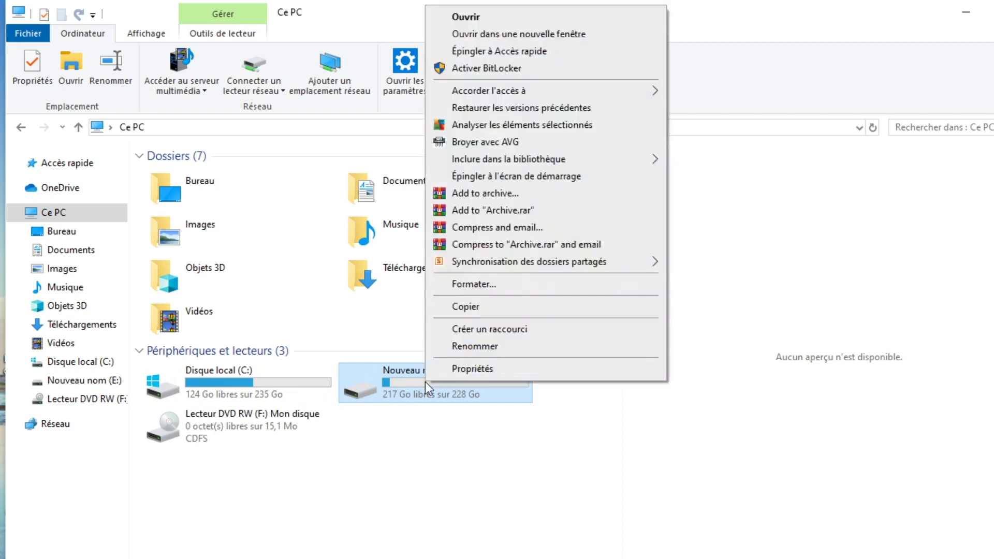
click(454, 375)
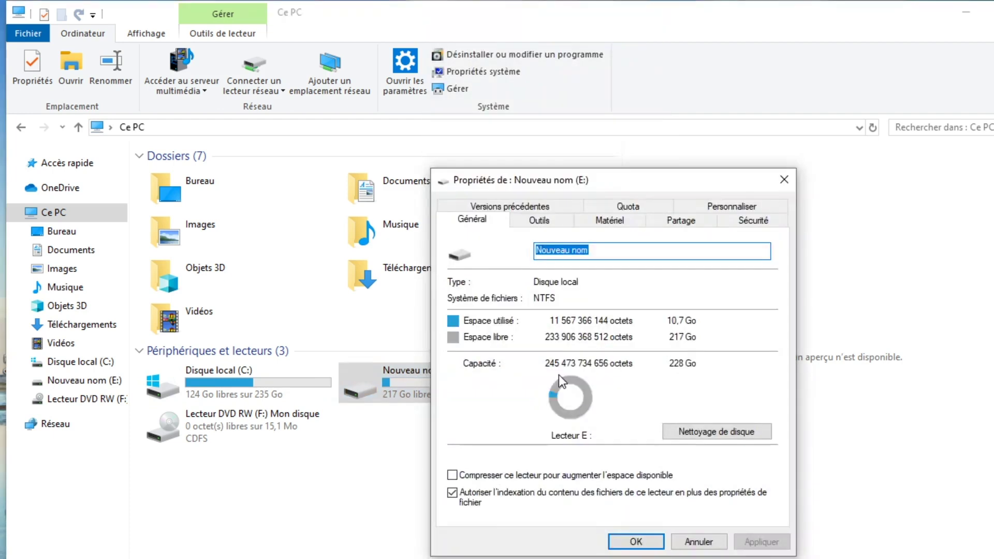
click(670, 432)
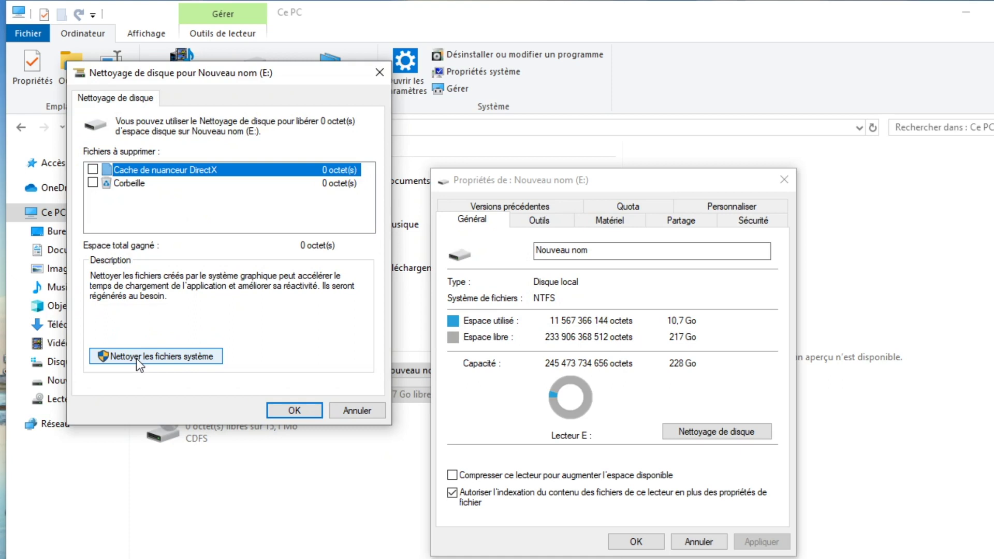
click(136, 357)
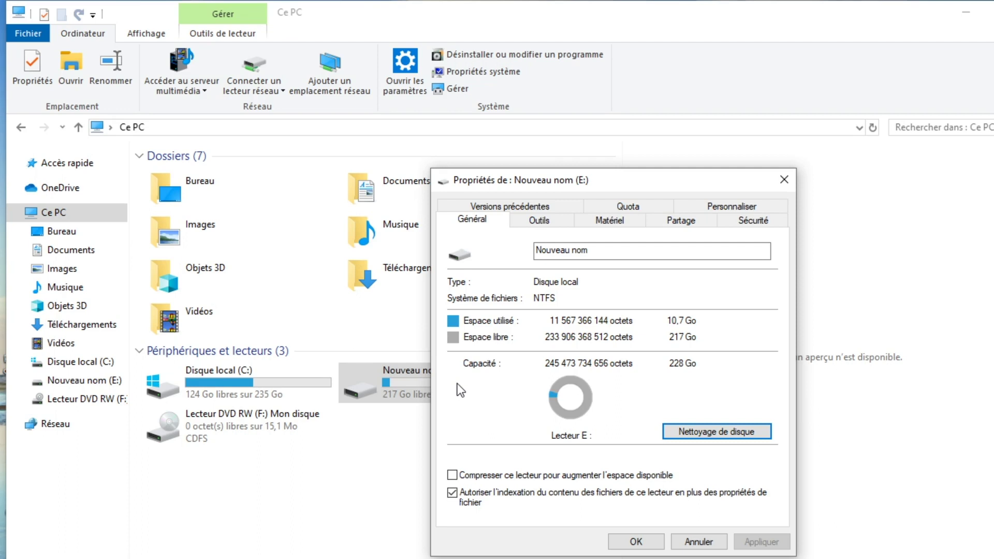
key(Escape)
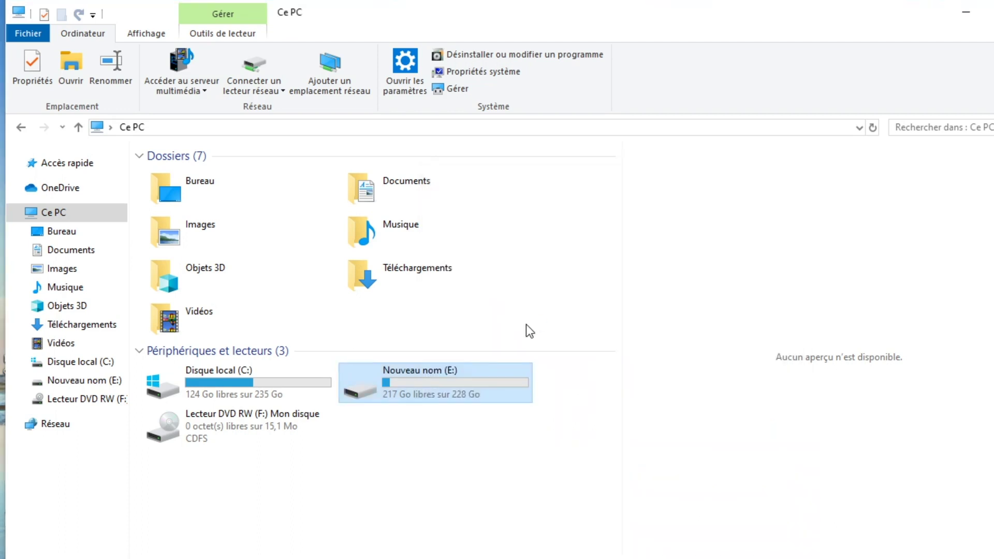
Step: Open the Enregistrements folder inside Bureau
double_click(227, 191)
click(199, 179)
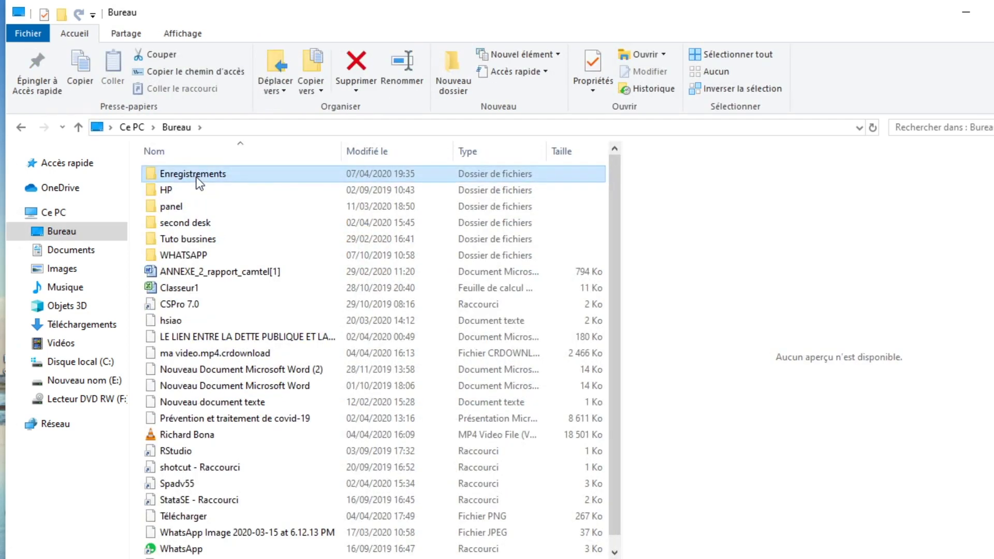
double_click(199, 176)
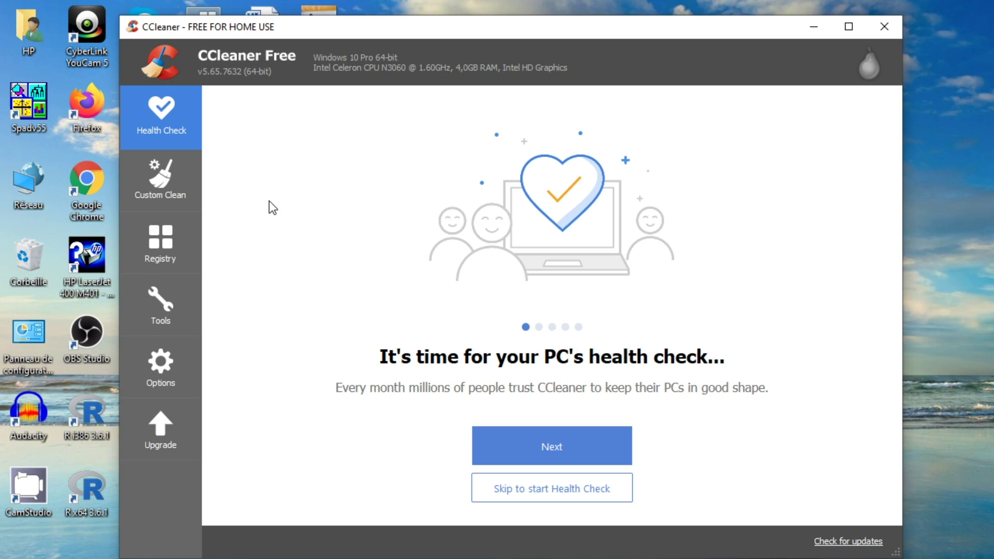
Step: In CCleaner, analyze the PC with Custom Clean, allow Google Chrome to be closed, and delete the selected files
click(174, 190)
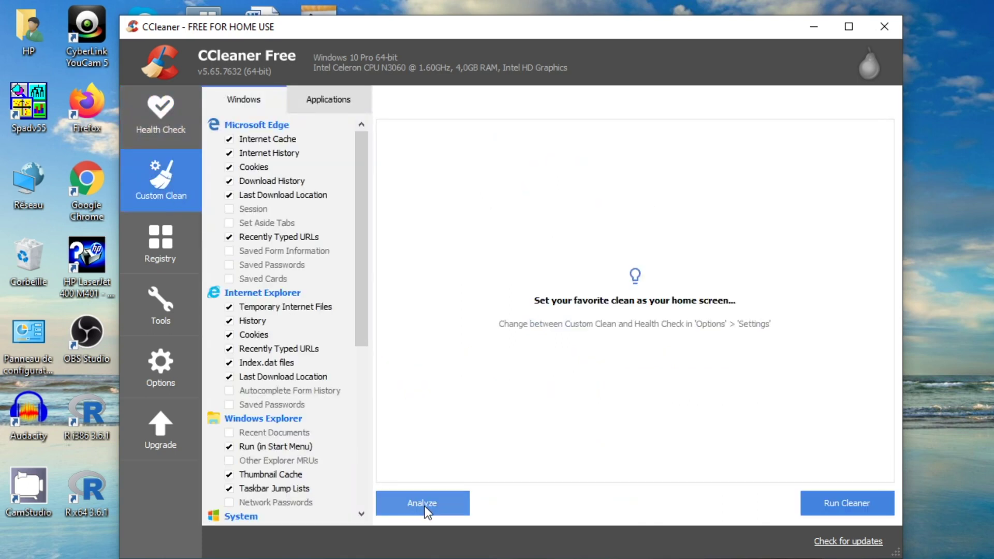
click(425, 505)
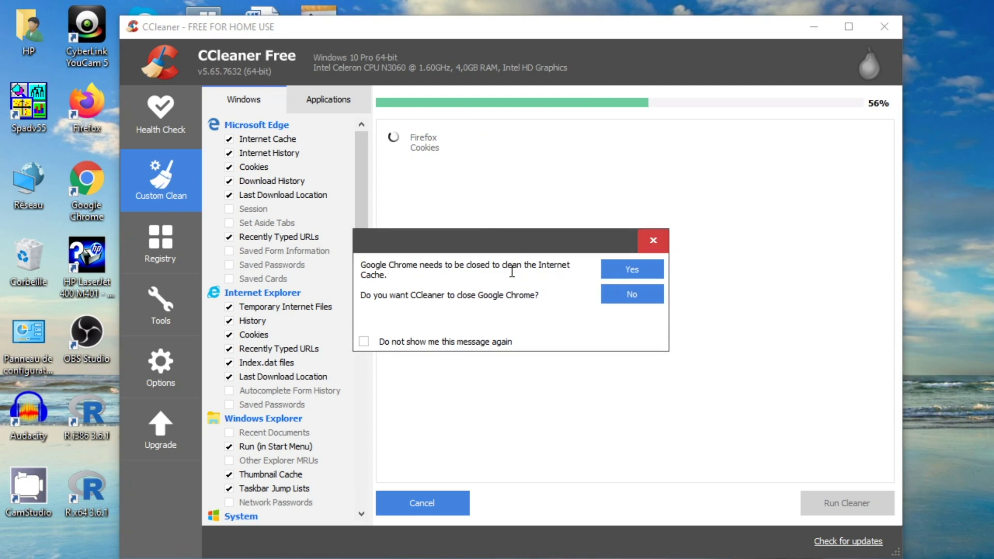
click(635, 269)
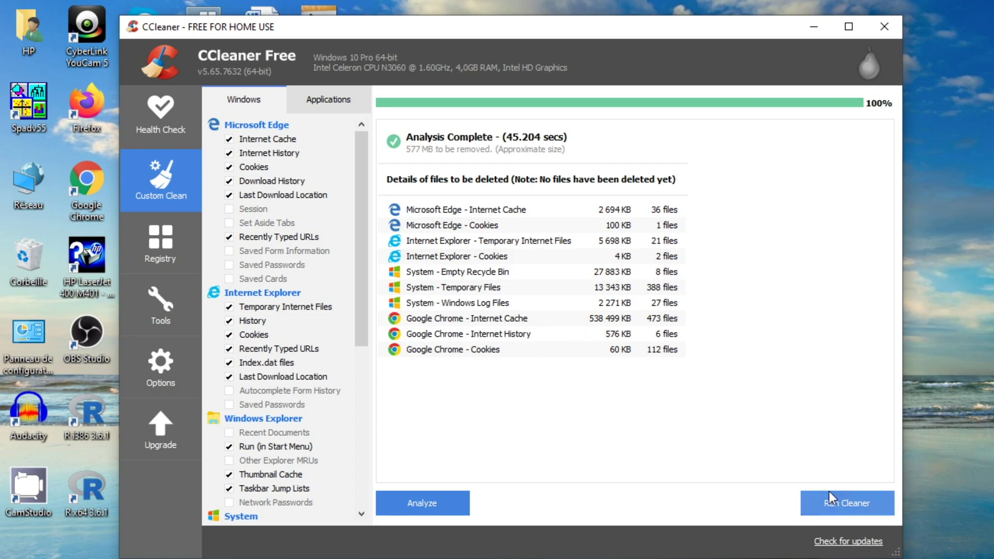
click(838, 505)
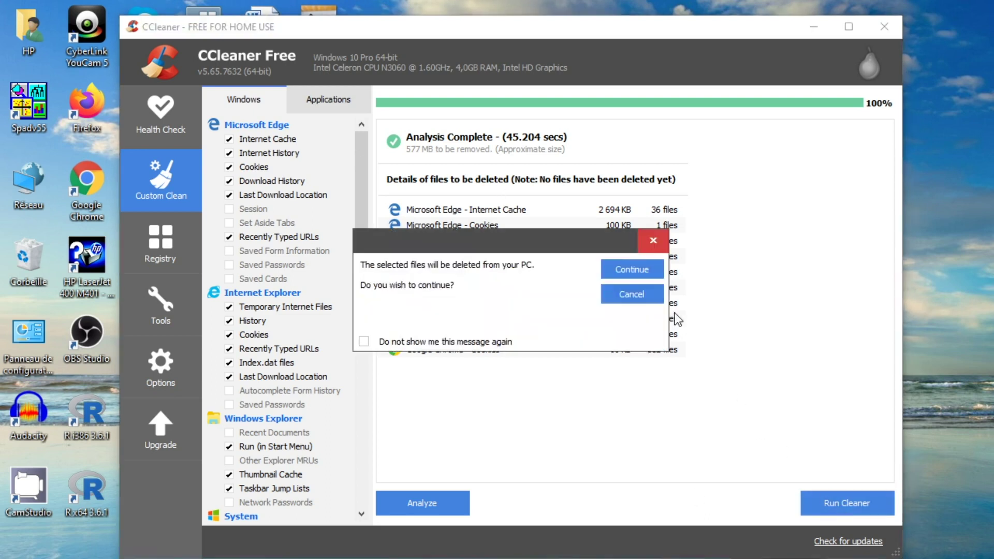
click(641, 269)
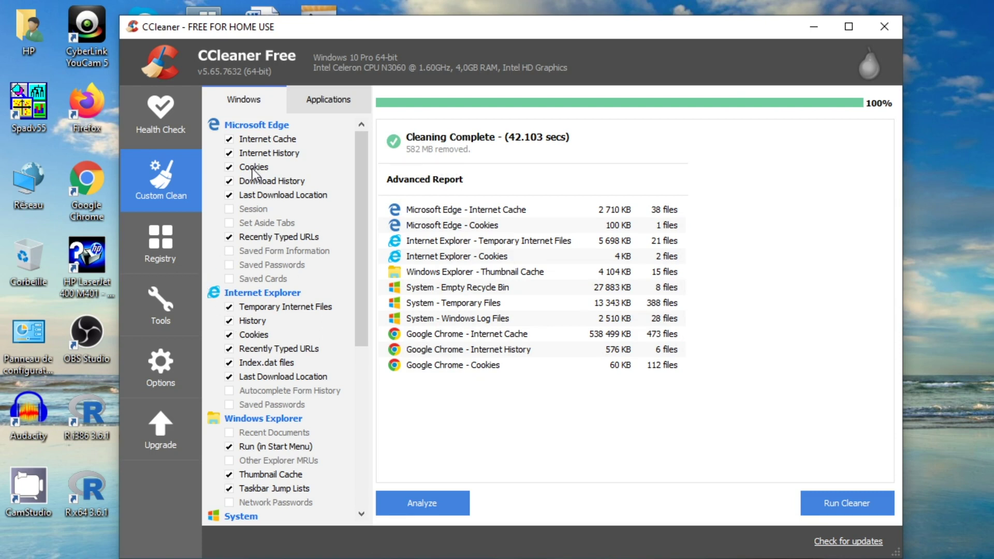
Step: Scan the registry for issues in all categories, then fix all selected issues without backing up the registry, and close CCleaner
click(163, 229)
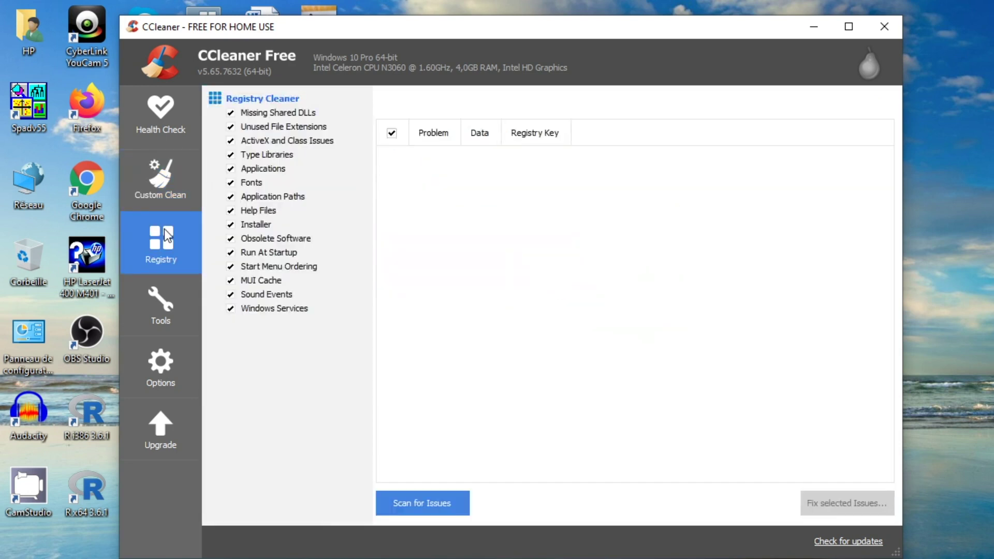
click(430, 502)
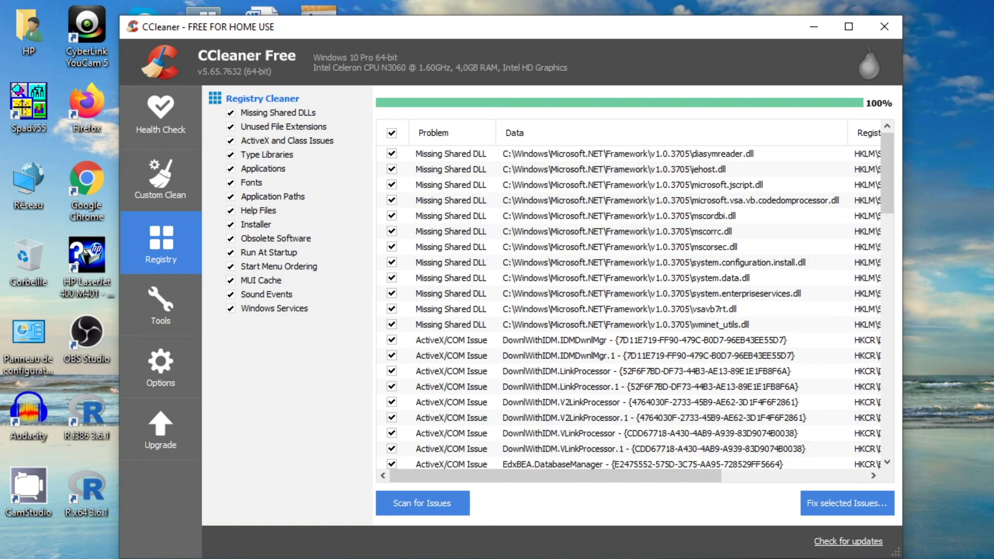
click(828, 501)
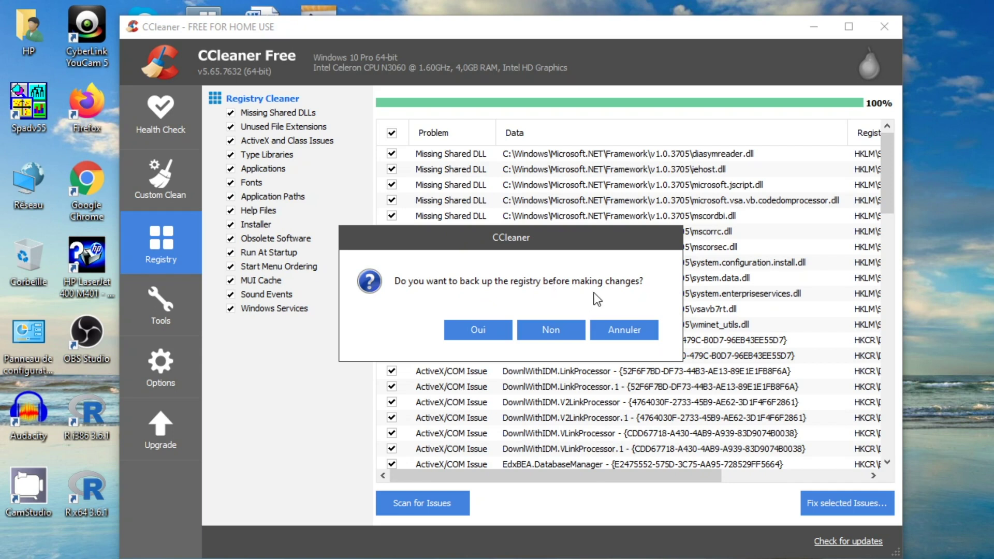
click(555, 331)
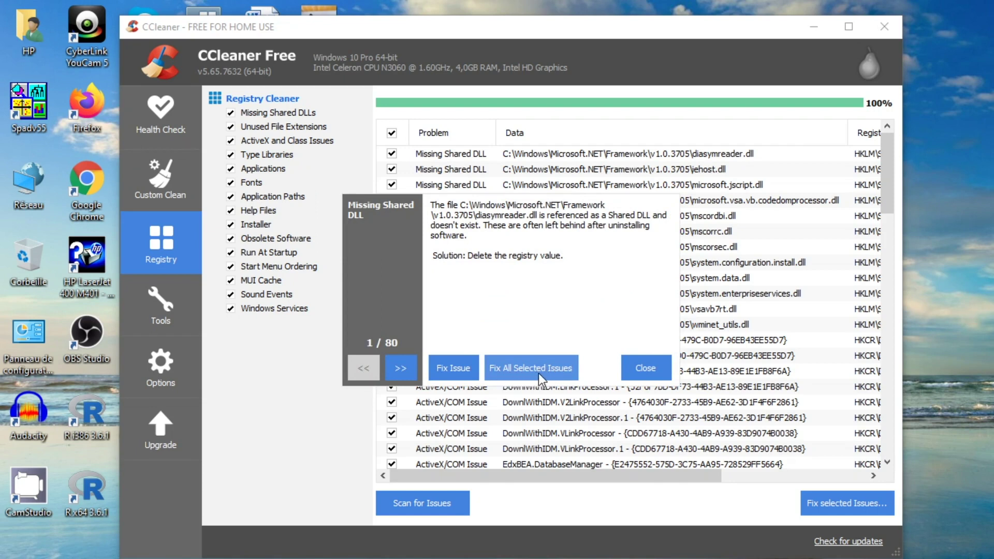
click(517, 370)
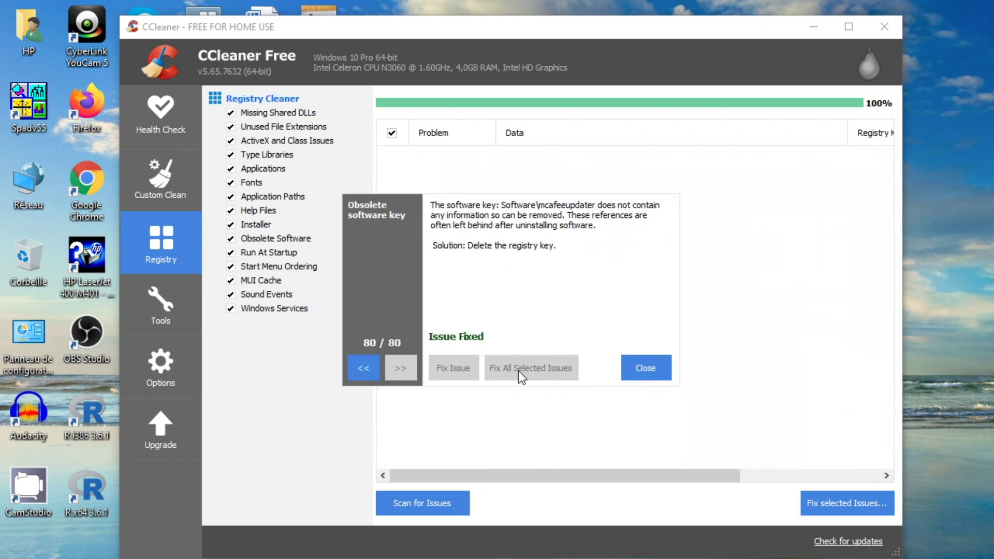
click(646, 371)
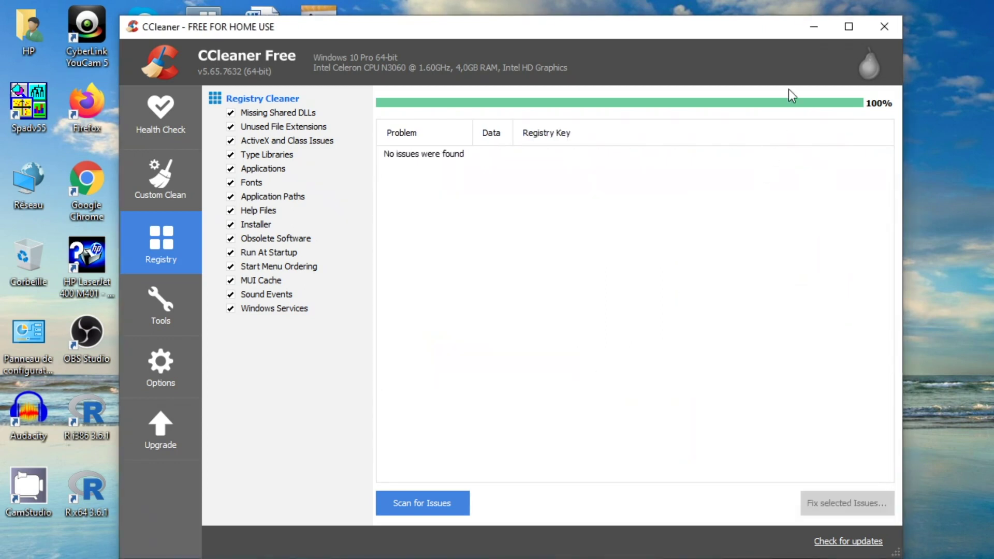
click(883, 27)
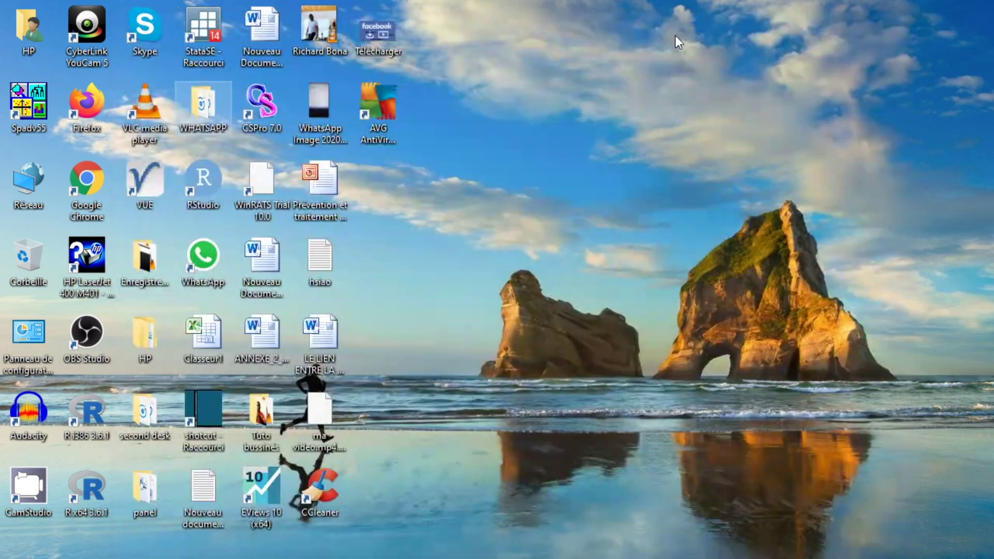
Step: Open the HP LaserJet 400 M401 folder inside the desktop's HP folder, and dismiss the HP Installer's permission request
double_click(143, 328)
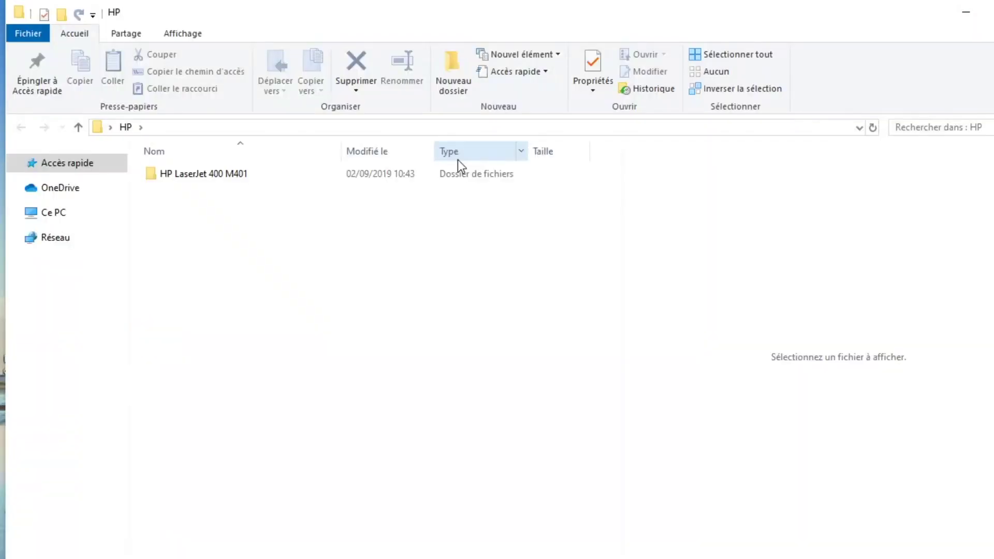
click(193, 173)
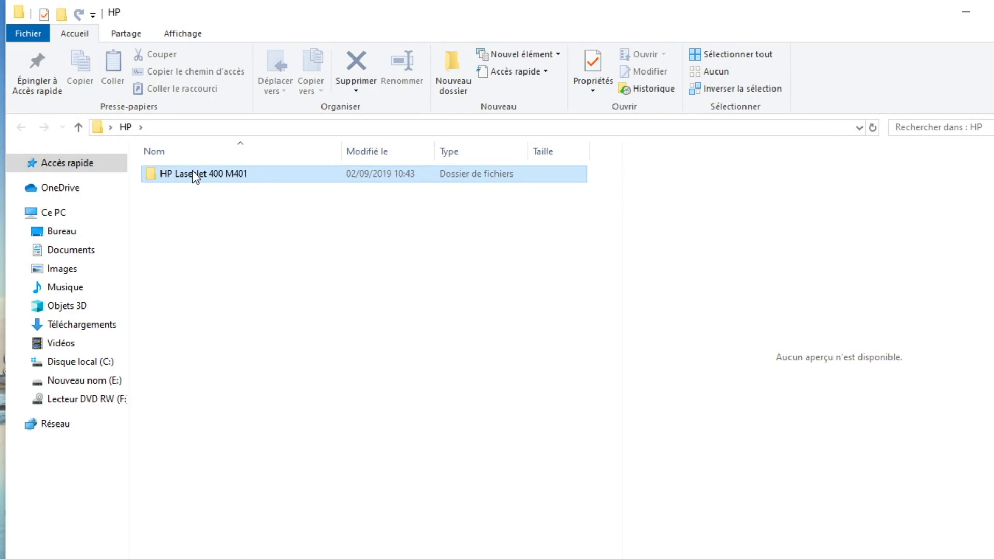
double_click(193, 173)
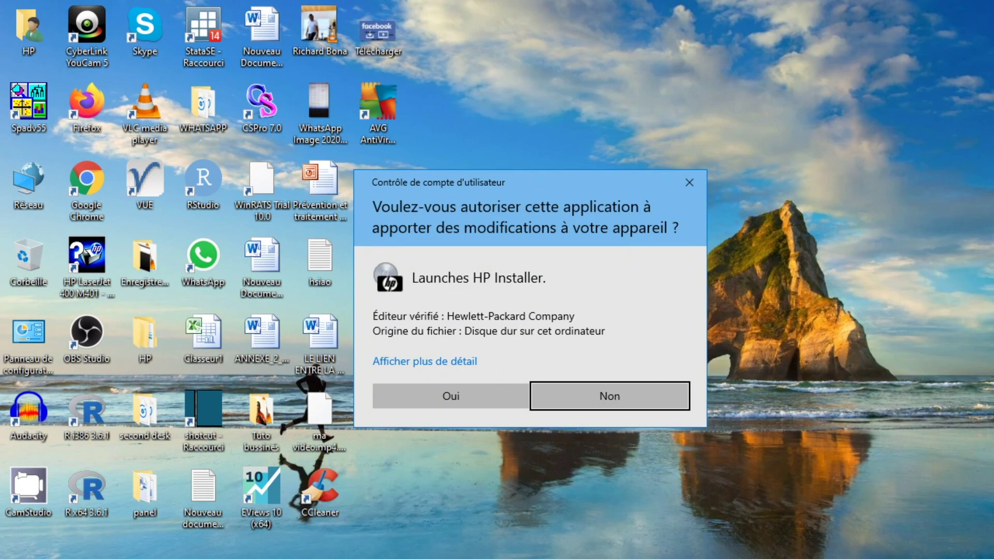
click(689, 184)
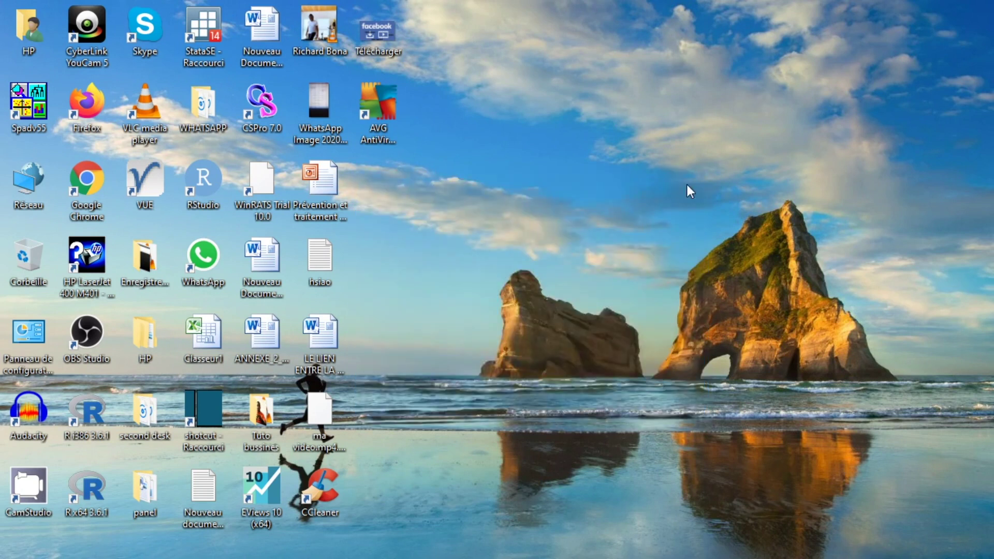